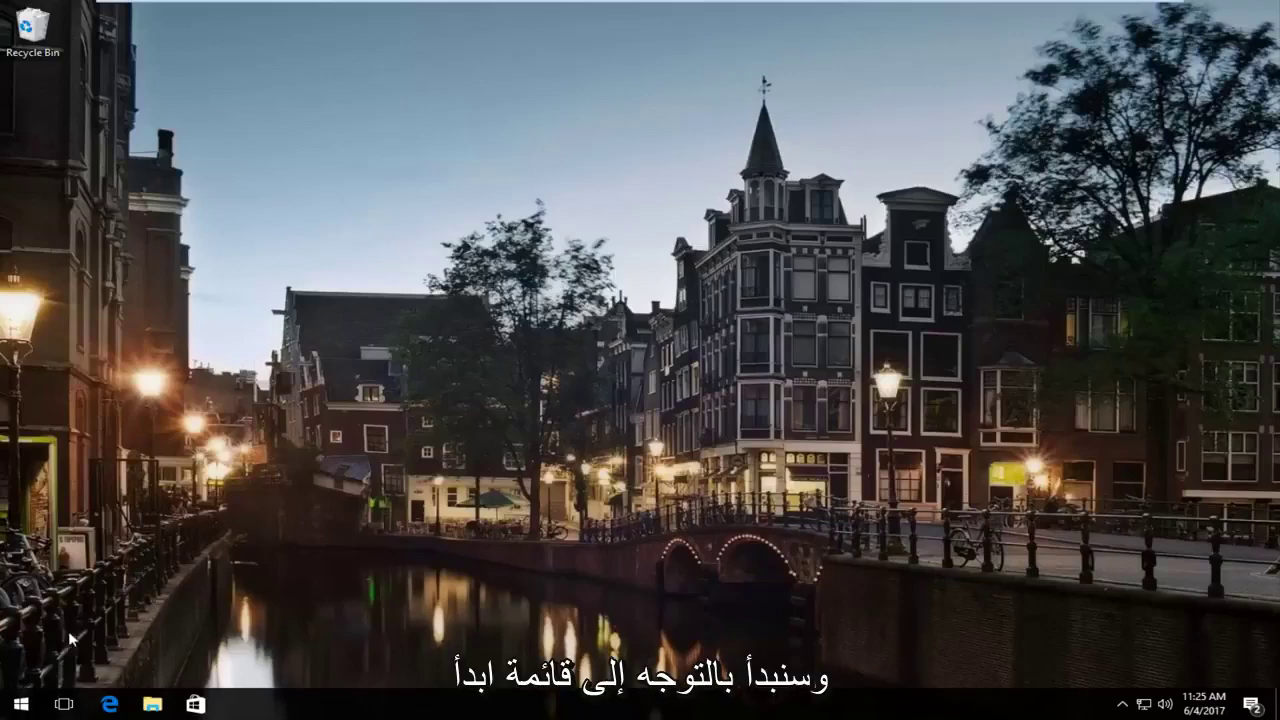
- Search the Start menu for 'device manager' and launch Device Manager from the results
{"action": "left_click", "coordinate": [20, 706]}
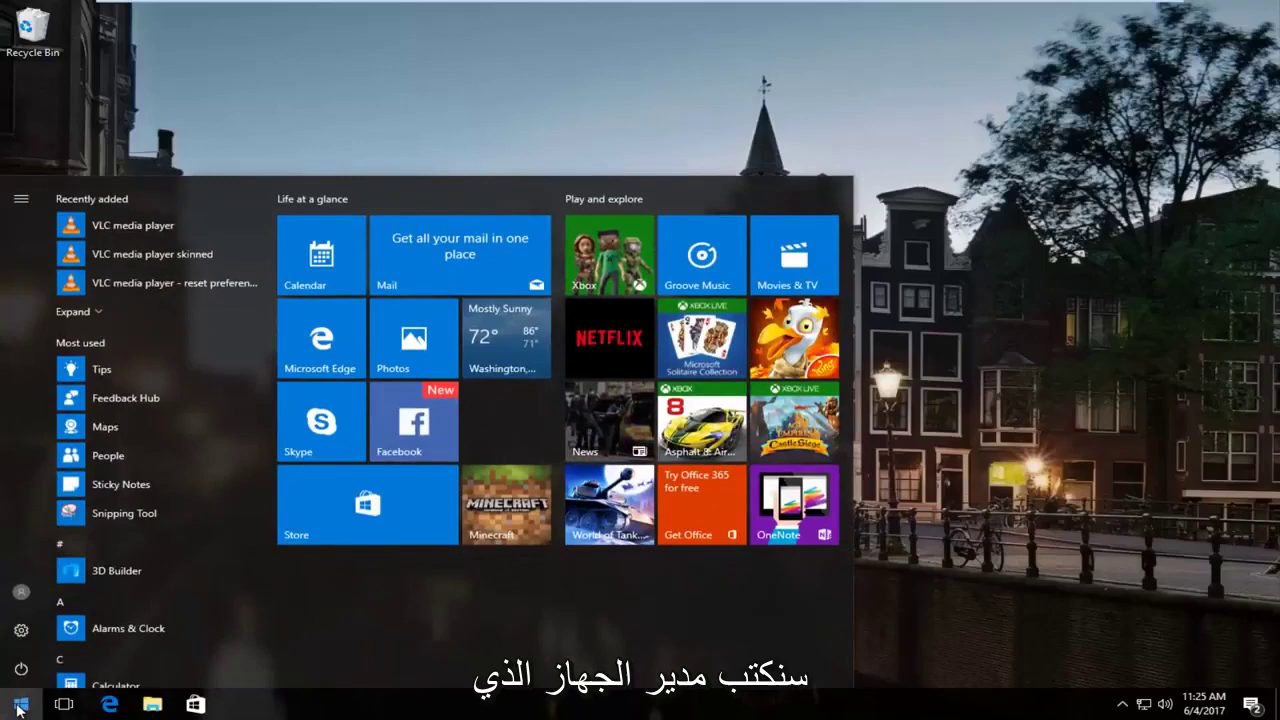
{"action": "type", "text": "device manager"}
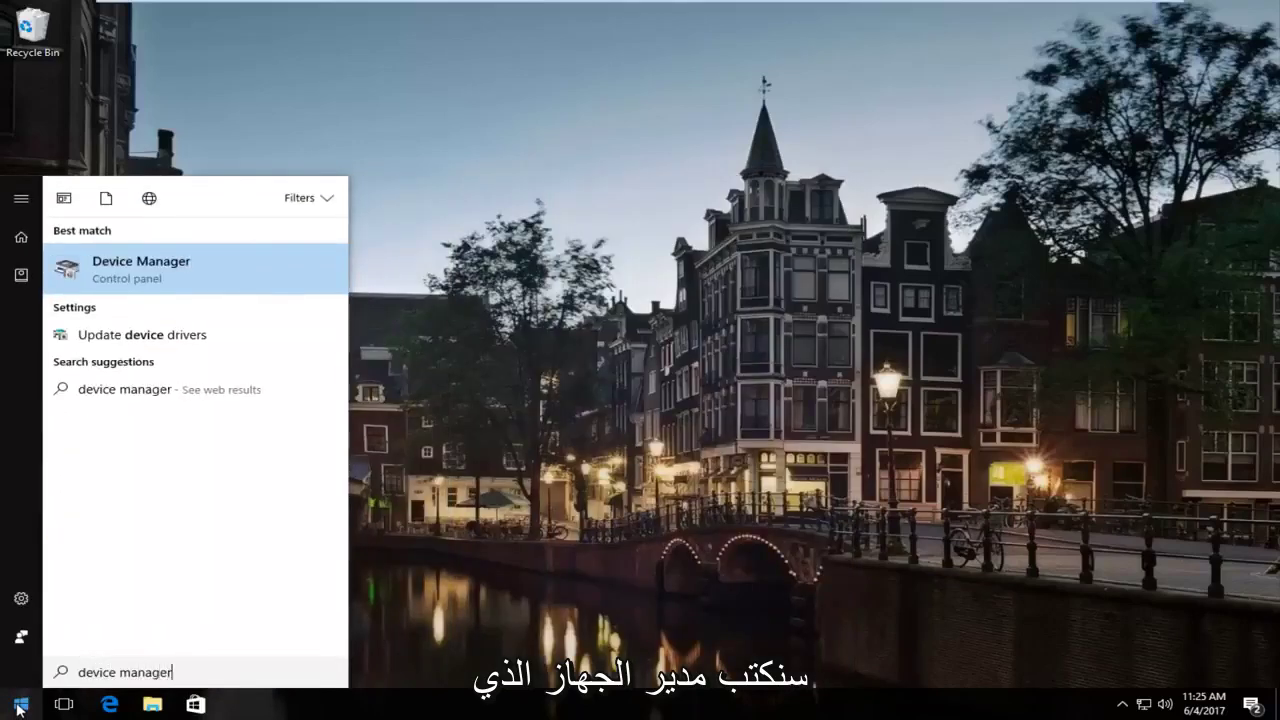
{"action": "left_click", "coordinate": [136, 278]}
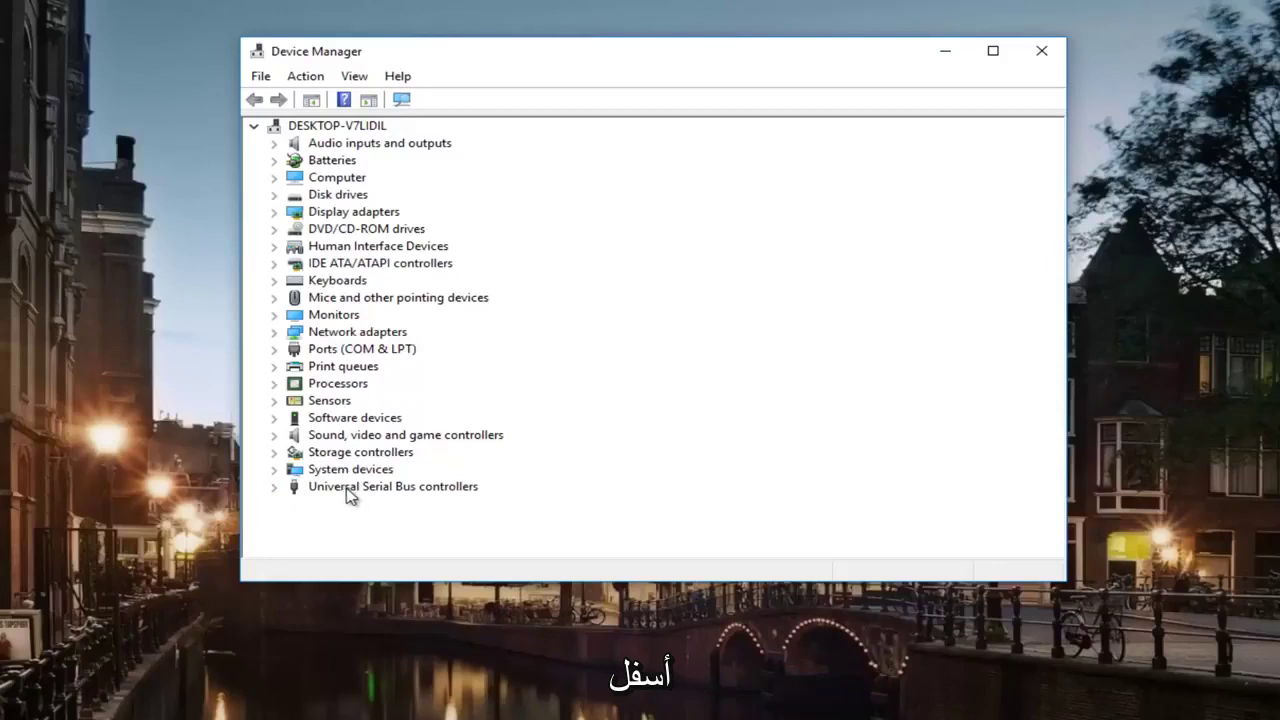
- Run an automatic driver update search for the first Generic USB Hub under Universal Serial Bus controllers
{"action": "left_click", "coordinate": [276, 488]}
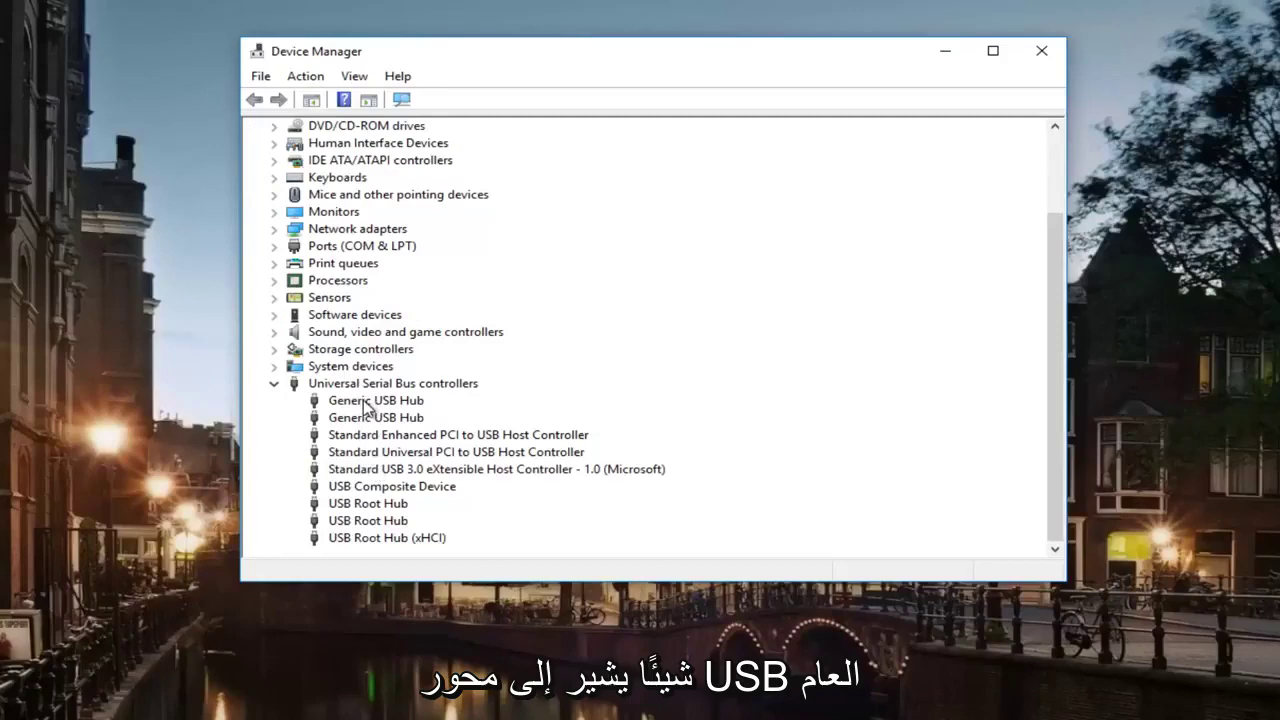
{"action": "right_click", "coordinate": [368, 405]}
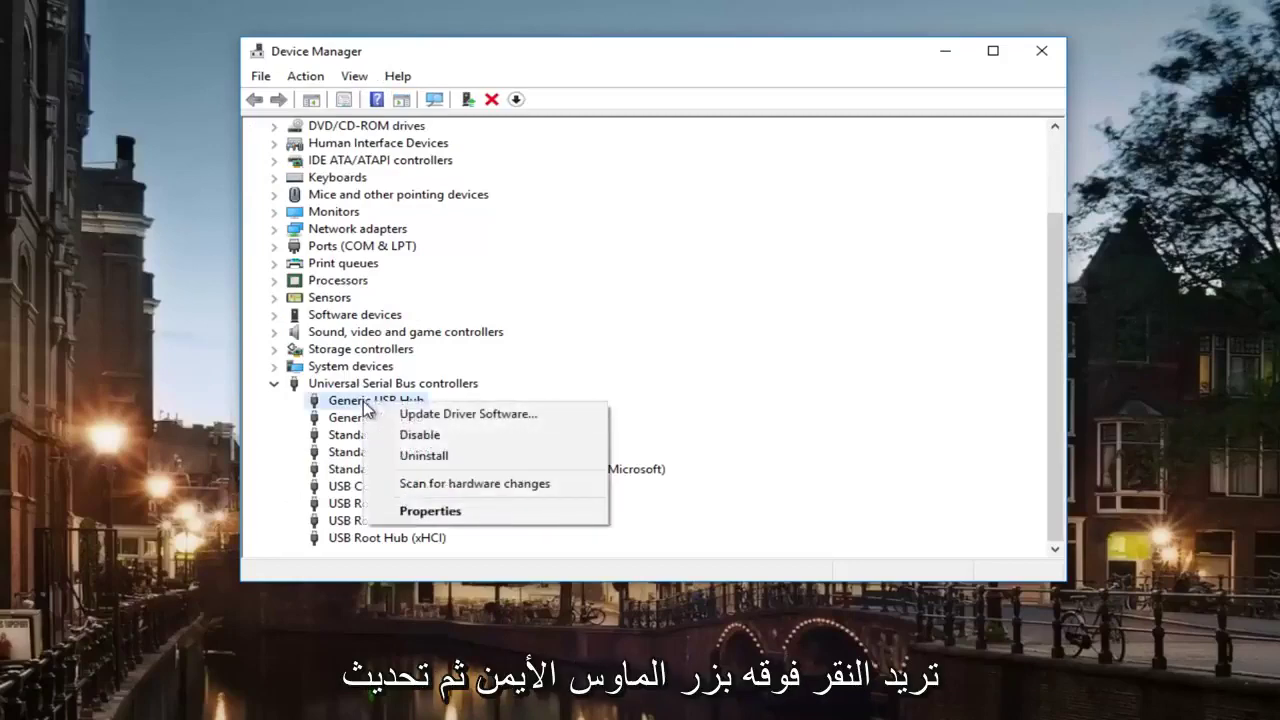
{"action": "left_click", "coordinate": [424, 416]}
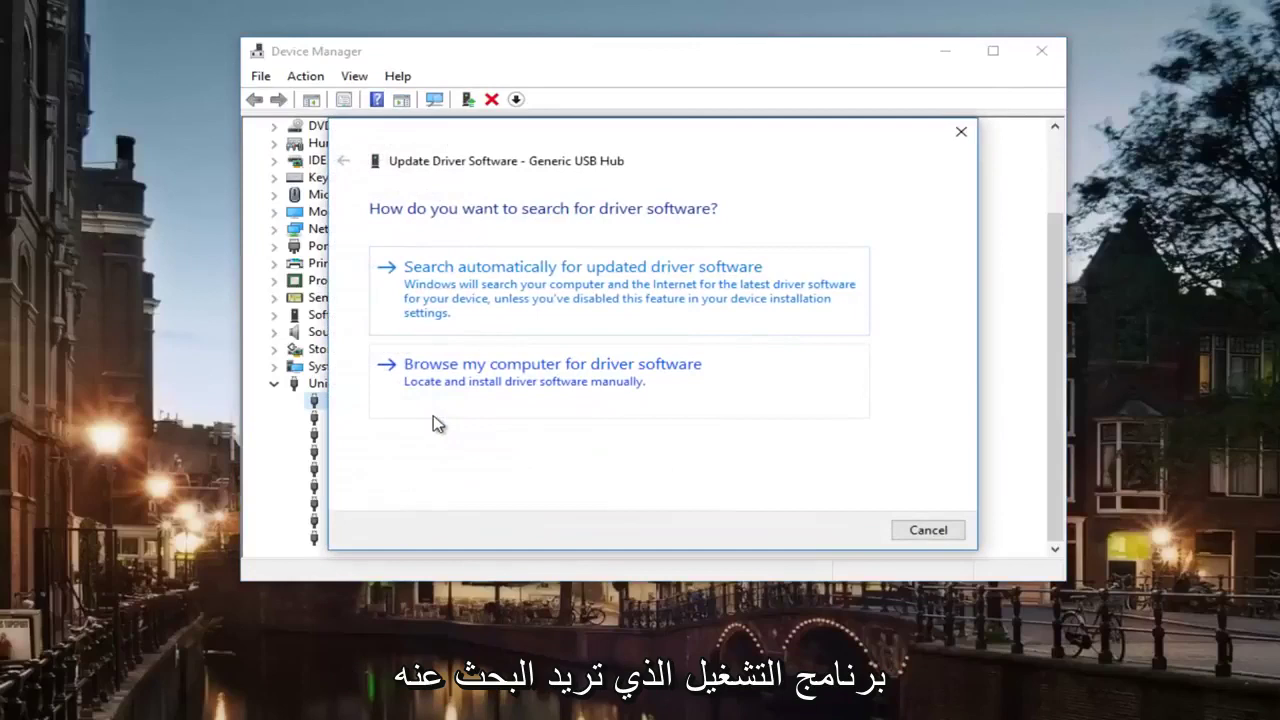
{"action": "left_click", "coordinate": [575, 286]}
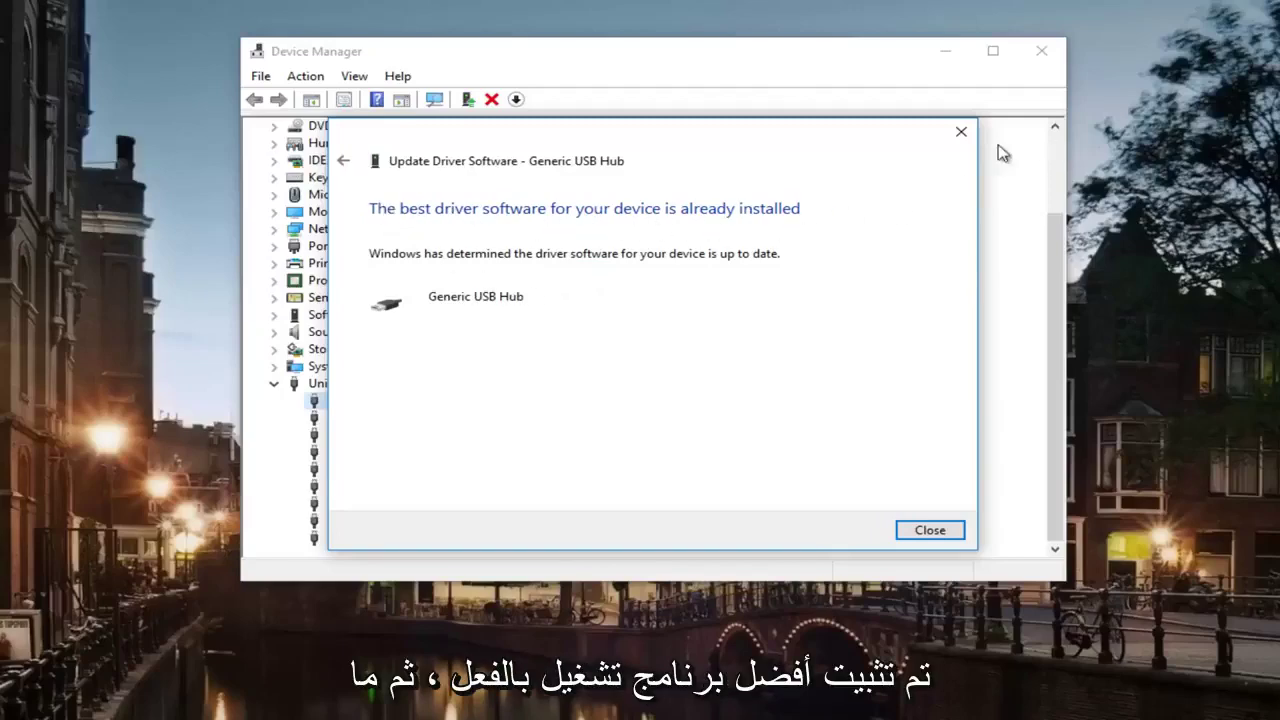
- Close the driver-up-to-date result and begin uninstalling the first Generic USB Hub
{"action": "left_click", "coordinate": [960, 133]}
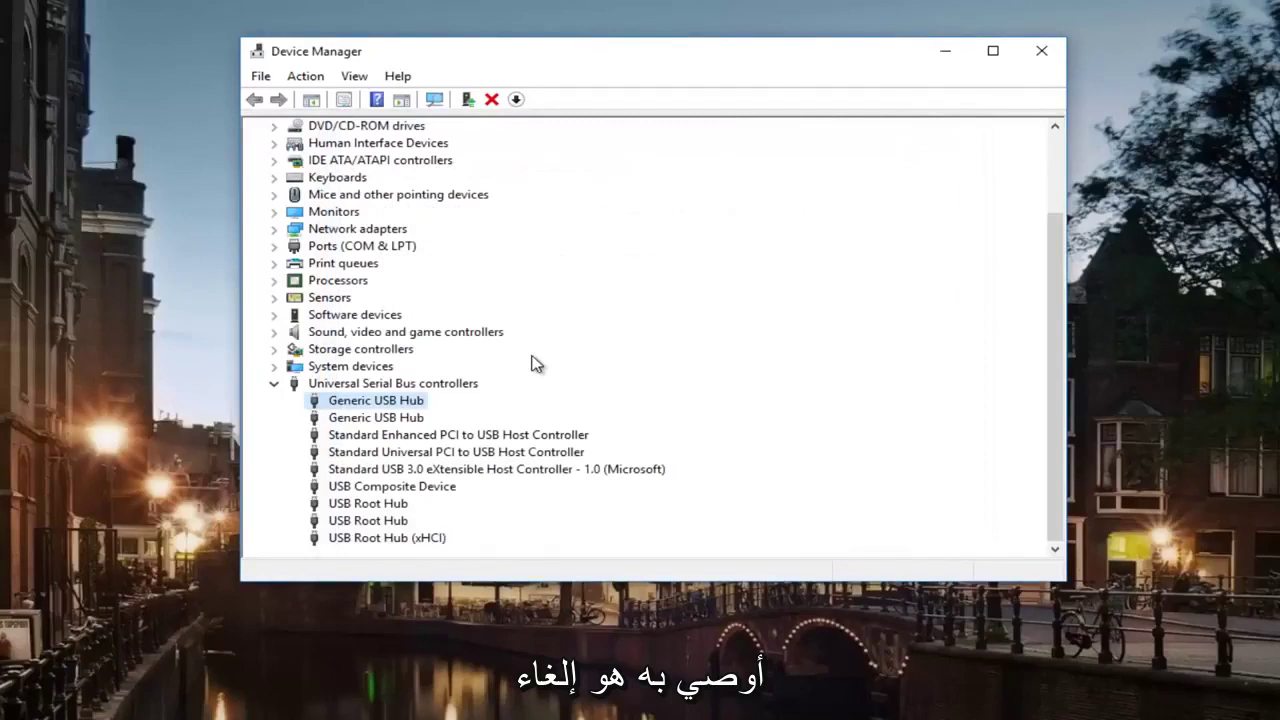
{"action": "right_click", "coordinate": [347, 414]}
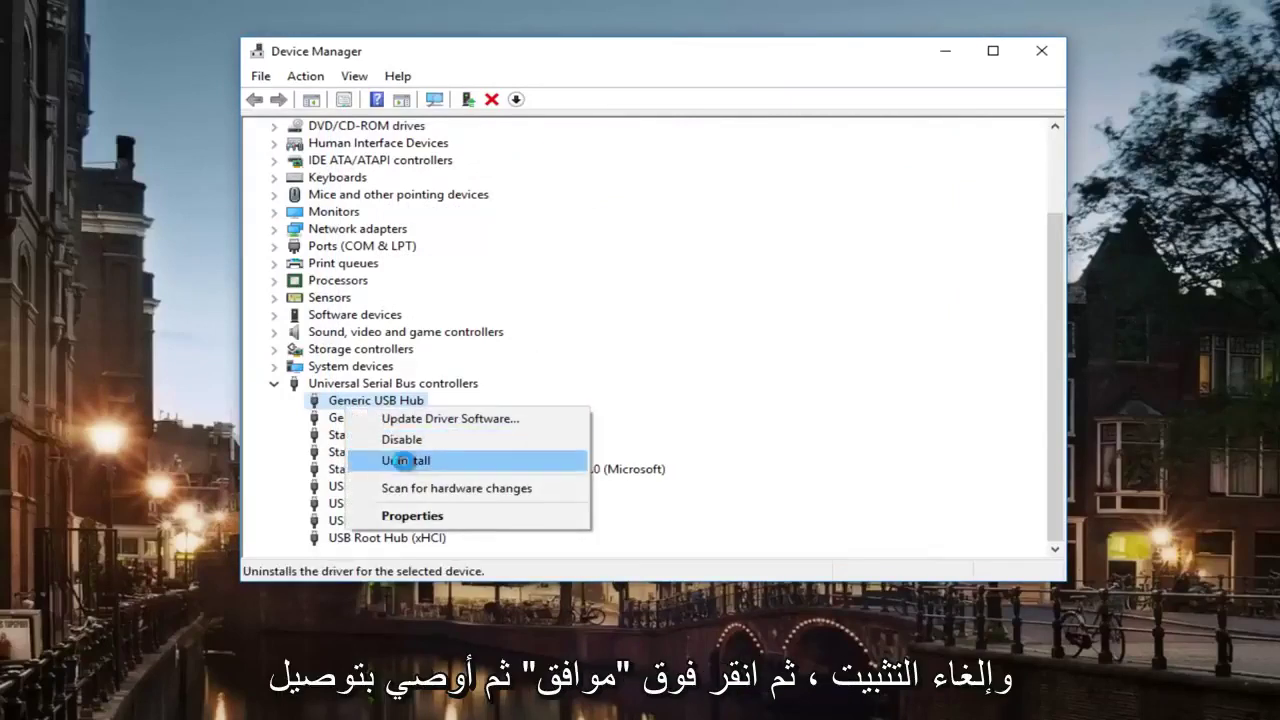
{"action": "left_click", "coordinate": [406, 466]}
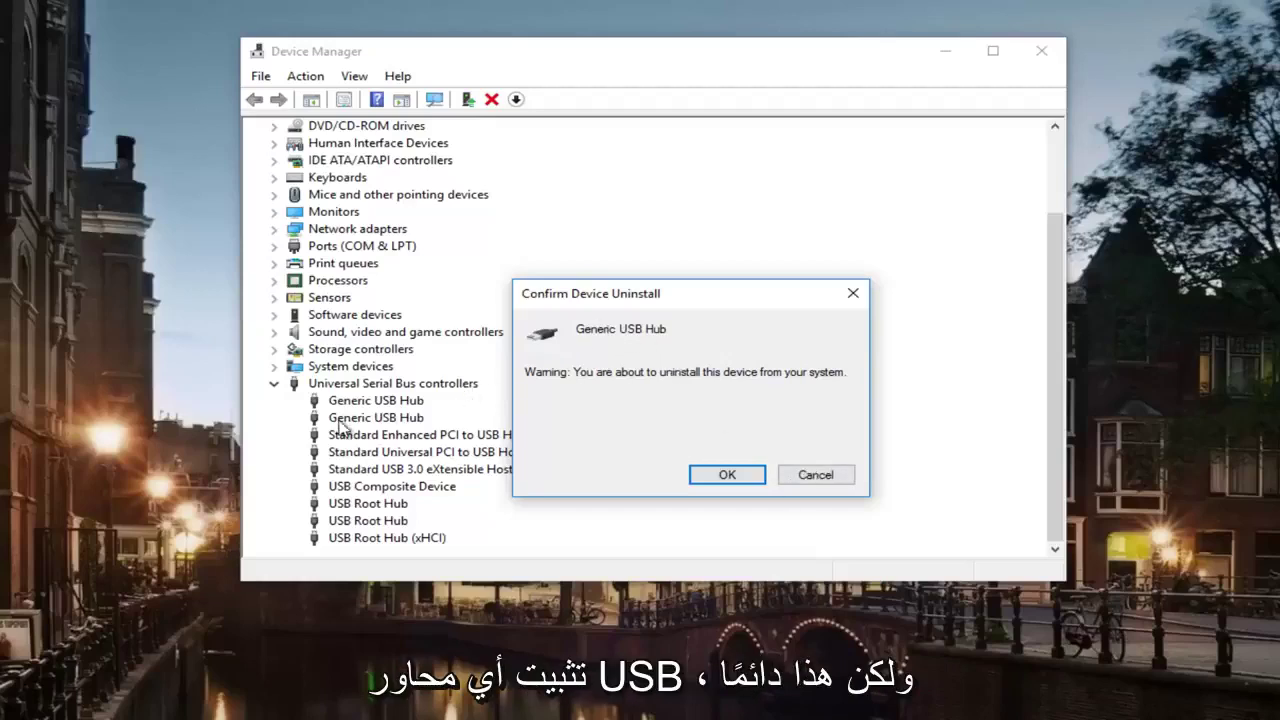
- Cancel the Generic USB Hub uninstall, select the second hub, and collapse Universal Serial Bus controllers
{"action": "left_click", "coordinate": [804, 477]}
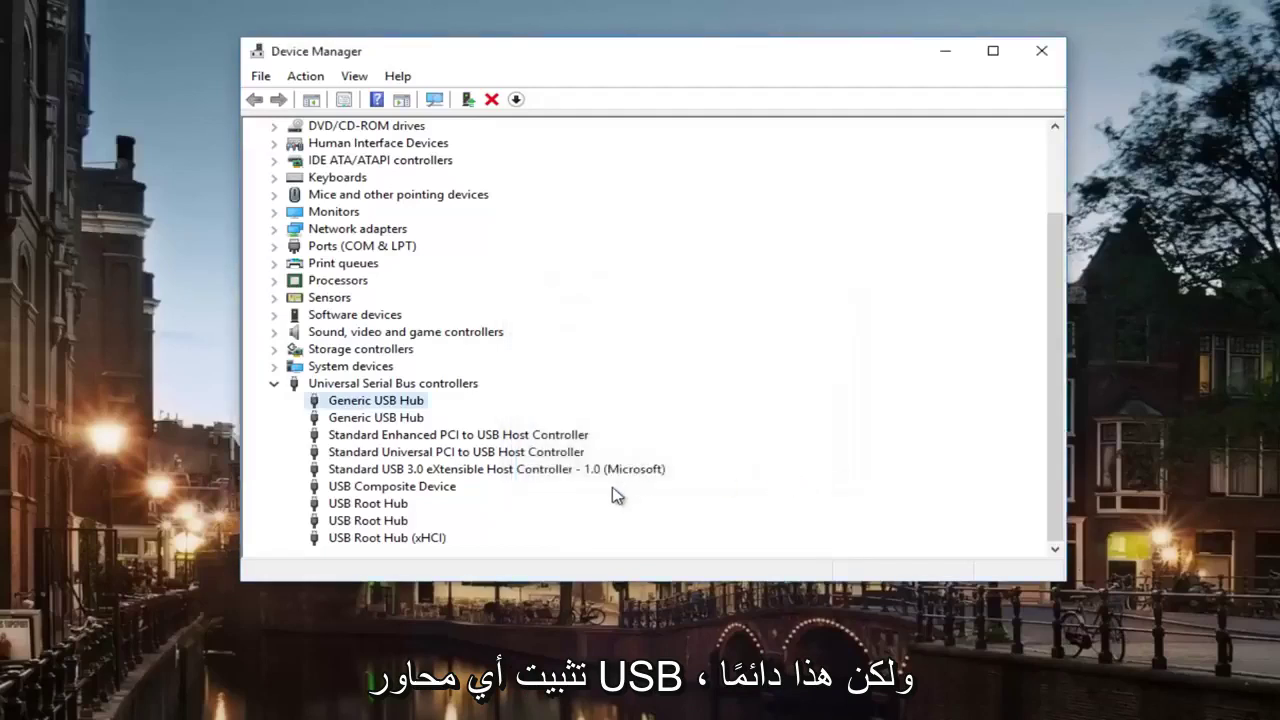
{"action": "left_click", "coordinate": [347, 420]}
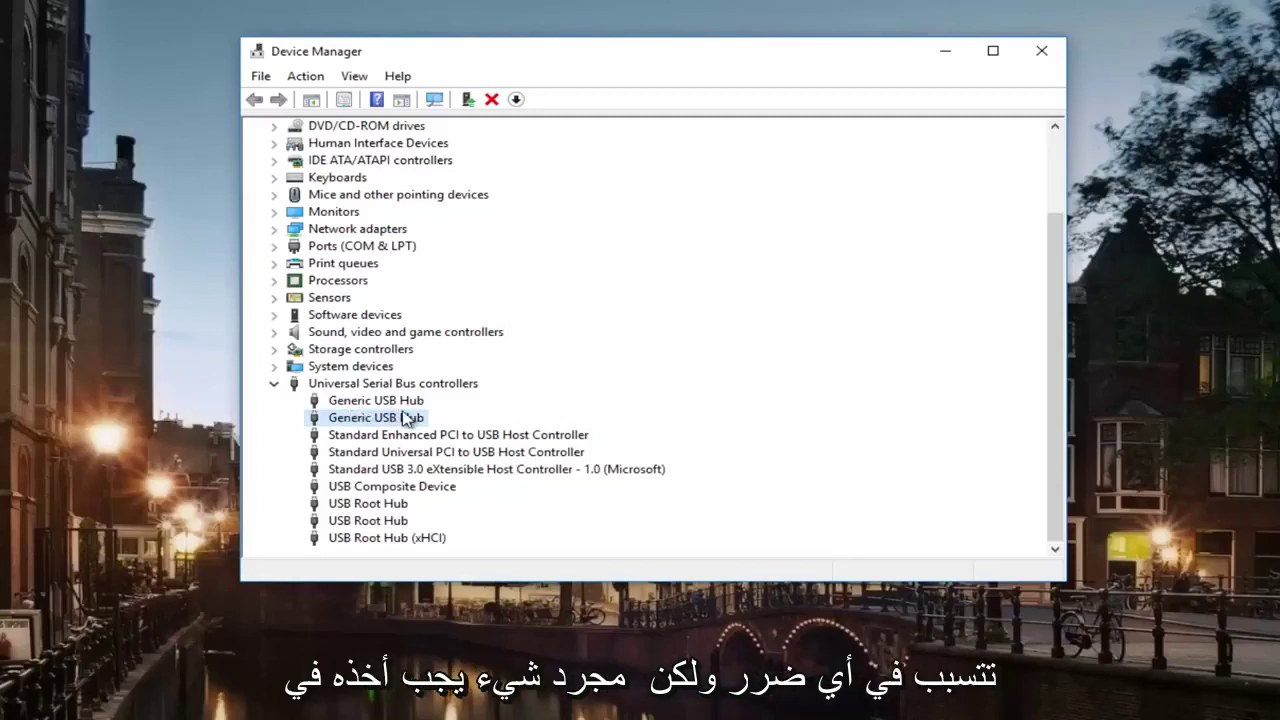
{"action": "left_click", "coordinate": [273, 385]}
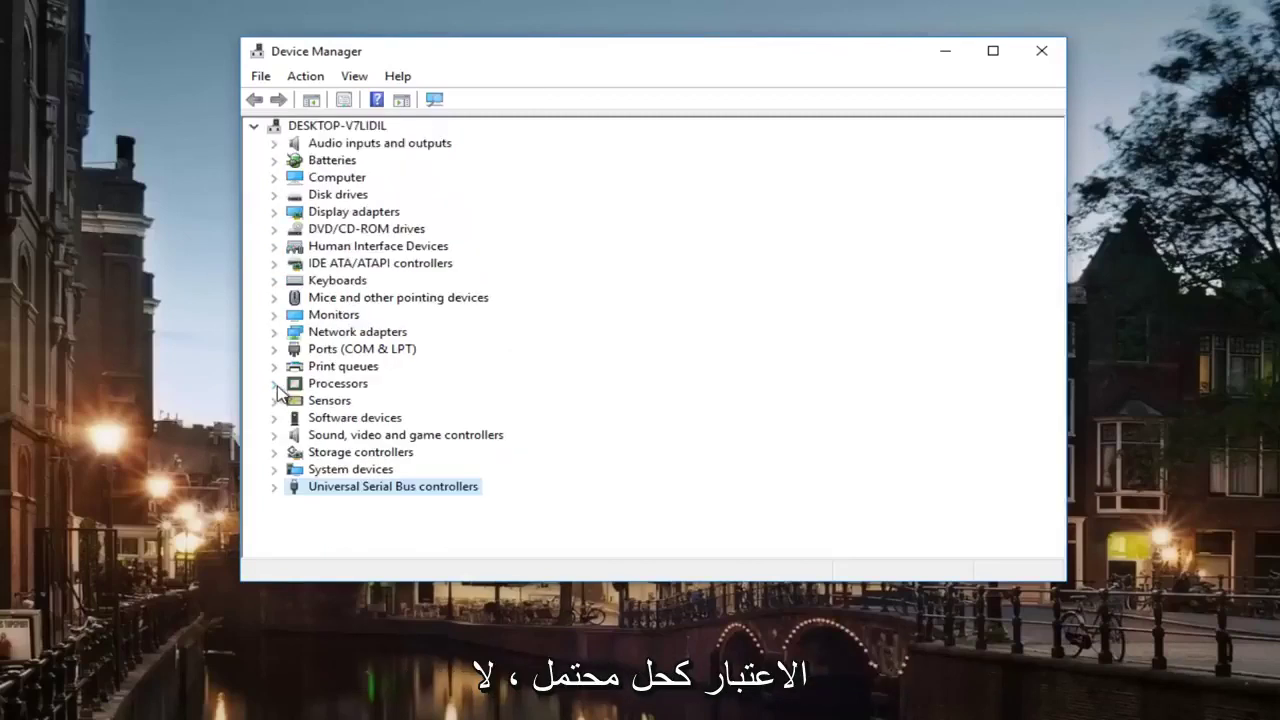